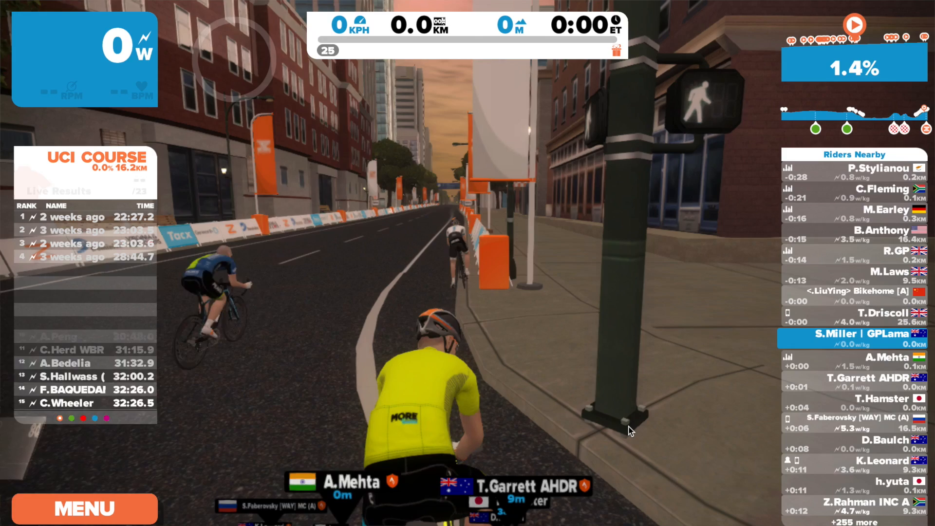
Create a new custom workout and name it "Lama's 5x4min TT Intervals".
{"action": "key", "text": "e"}
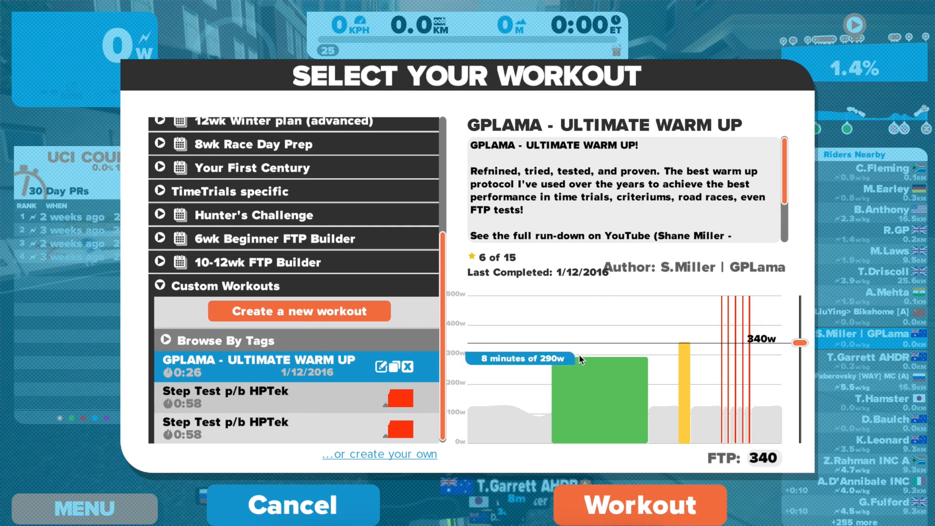
{"action": "left_click", "coordinate": [298, 314]}
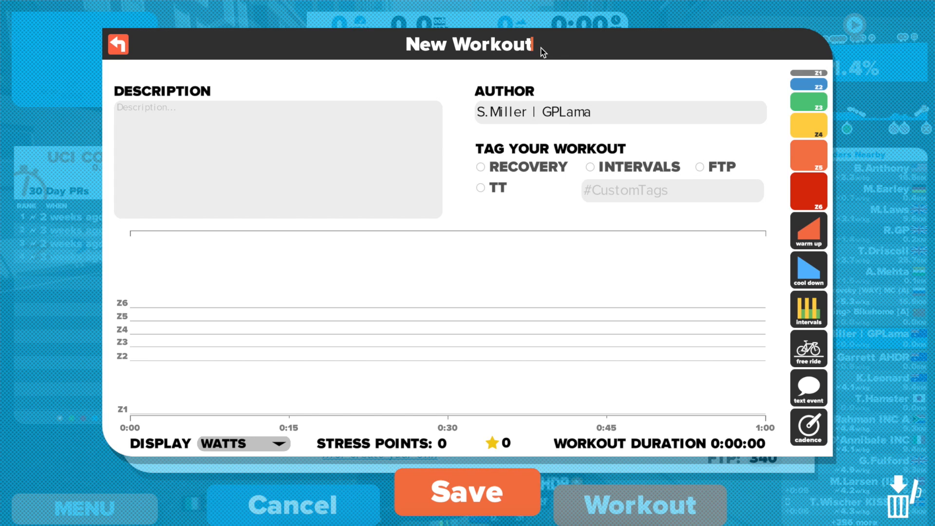
{"action": "left_click", "coordinate": [549, 45]}
{"action": "key", "text": "BackSpace"}
{"action": "key", "text": "BackSpace"}
{"action": "key", "text": "BackSpace"}
{"action": "key", "text": "BackSpace"}
{"action": "key", "text": "BackSpace"}
{"action": "key", "text": "BackSpace"}
{"action": "key", "text": "BackSpace"}
{"action": "key", "text": "BackSpace"}
{"action": "key", "text": "BackSpace"}
{"action": "key", "text": "BackSpace"}
{"action": "key", "text": "BackSpace"}
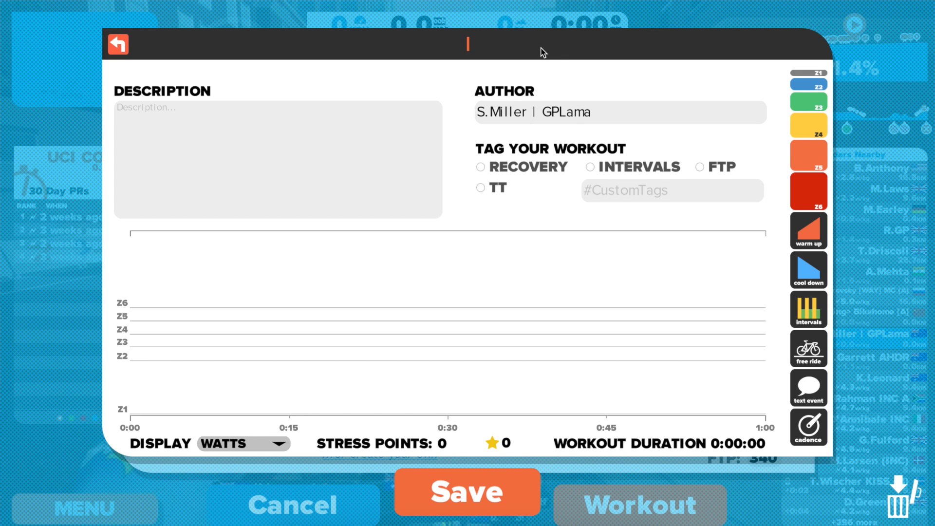
{"action": "type", "text": "Lama's 5x"}
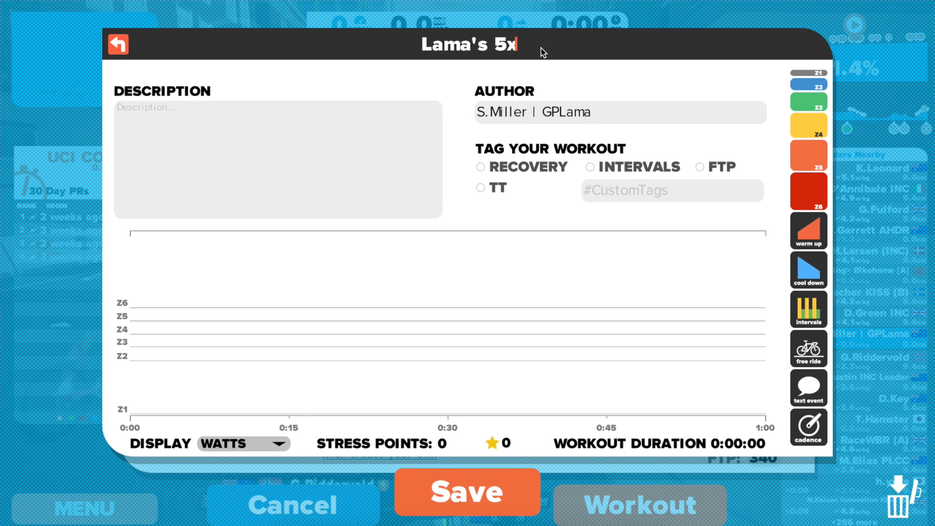
{"action": "type", "text": "4min TT"}
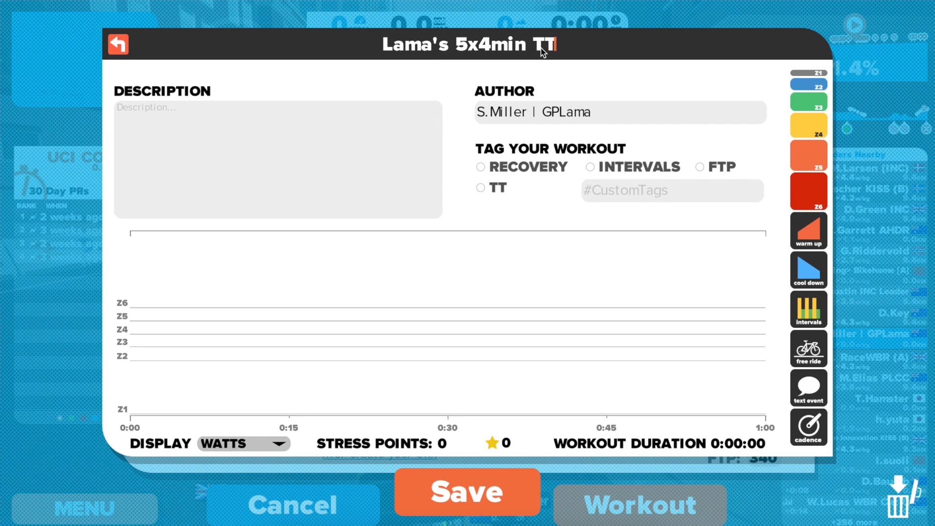
{"action": "type", "text": " Intervals"}
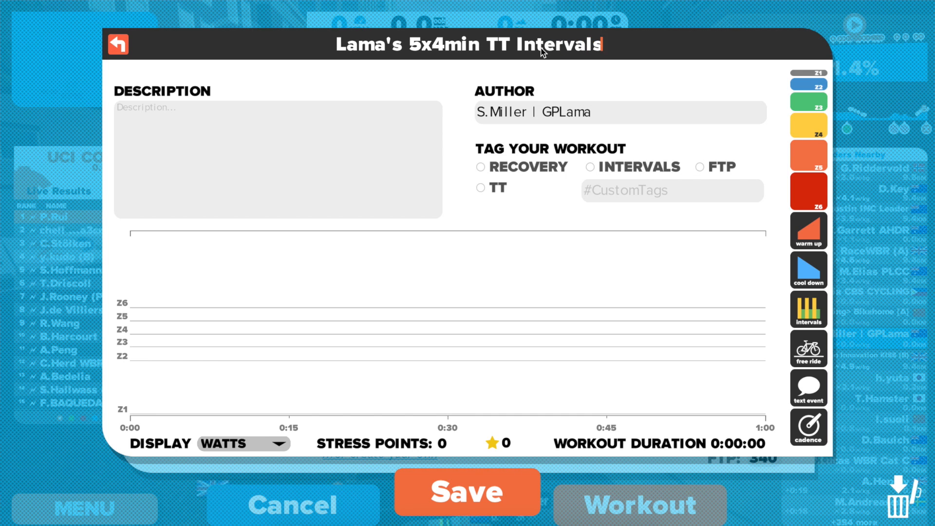
Tag the workout as TT and Intervals, and enter the description "Lamas 5x4min TT Intervals".
{"action": "left_click", "coordinate": [481, 189]}
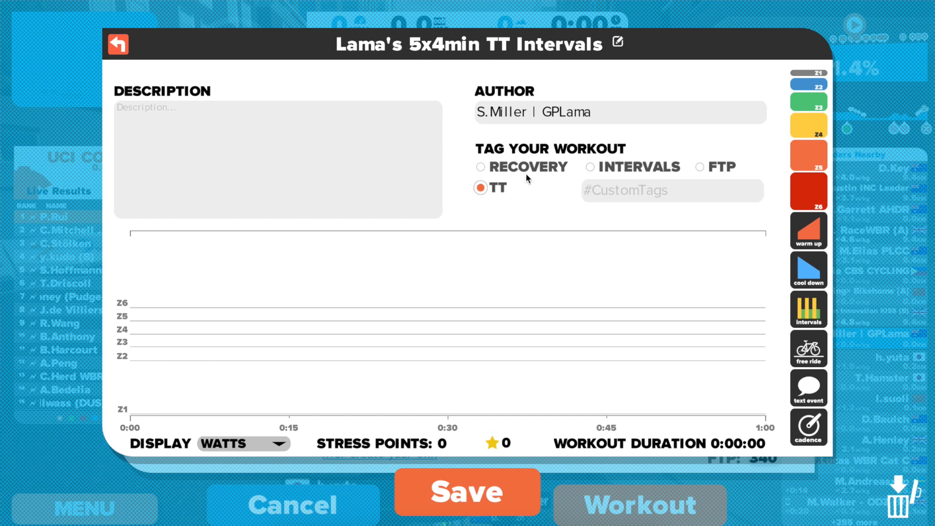
{"action": "left_click", "coordinate": [592, 167]}
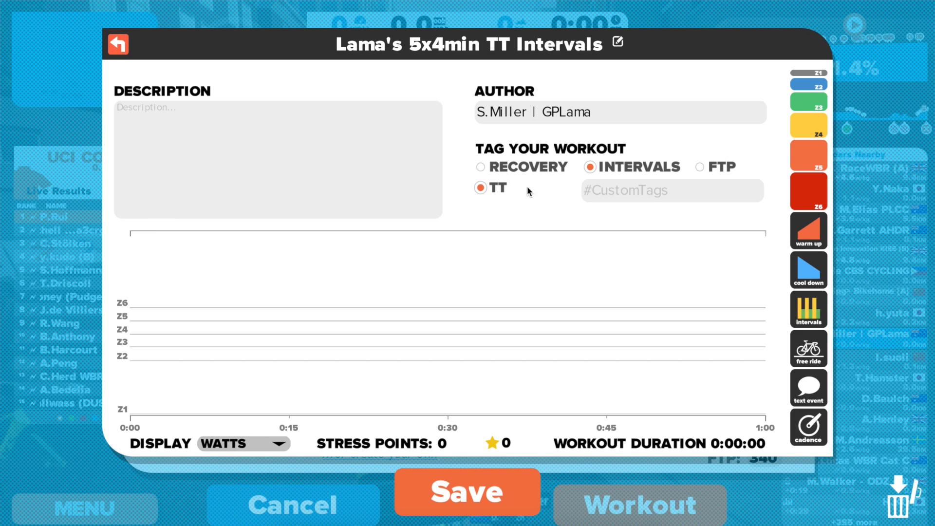
{"action": "left_click", "coordinate": [256, 166]}
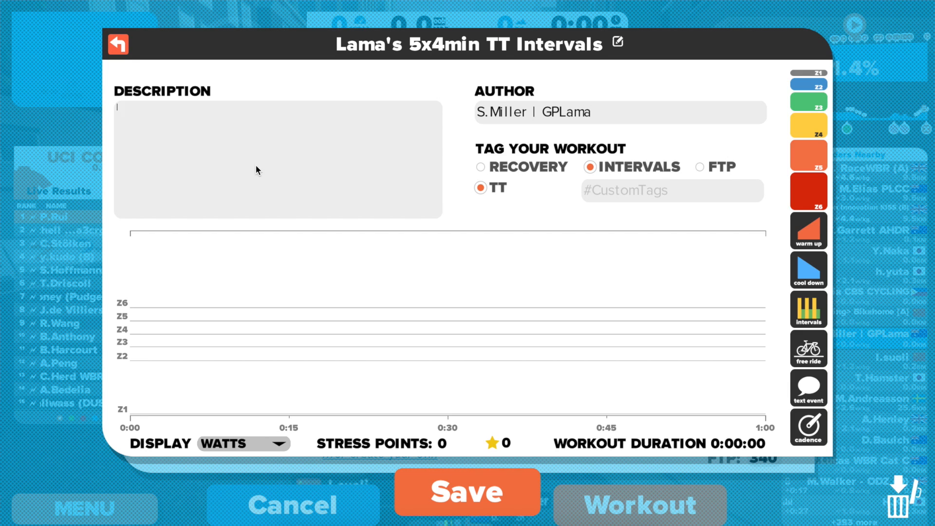
{"action": "type", "text": "Lamas "}
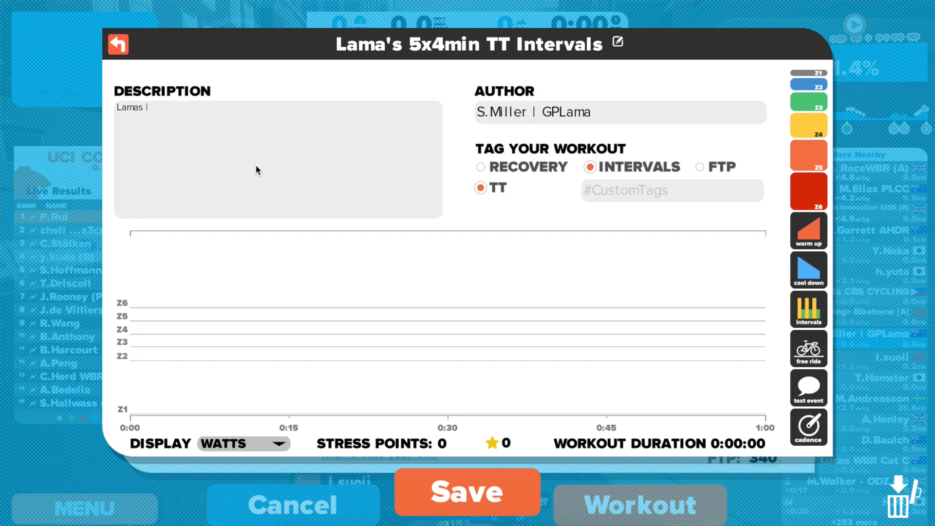
{"action": "type", "text": "5x4"}
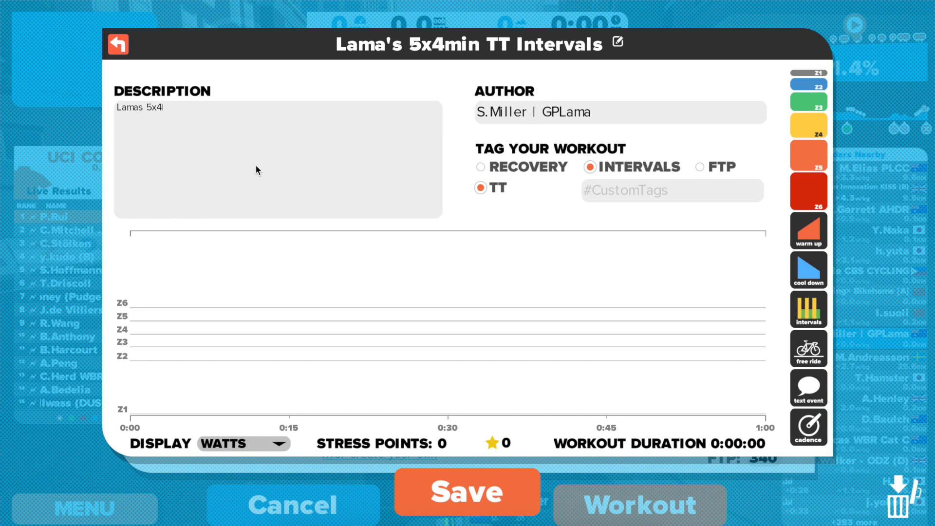
{"action": "type", "text": "min TT Intervals"}
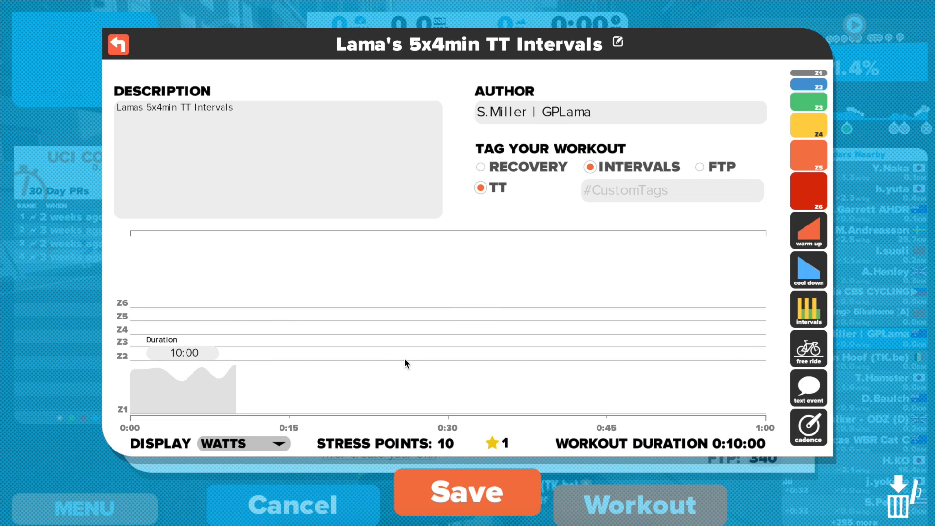
Choose watts as the display unit for the workout graph.
{"action": "left_click", "coordinate": [274, 445]}
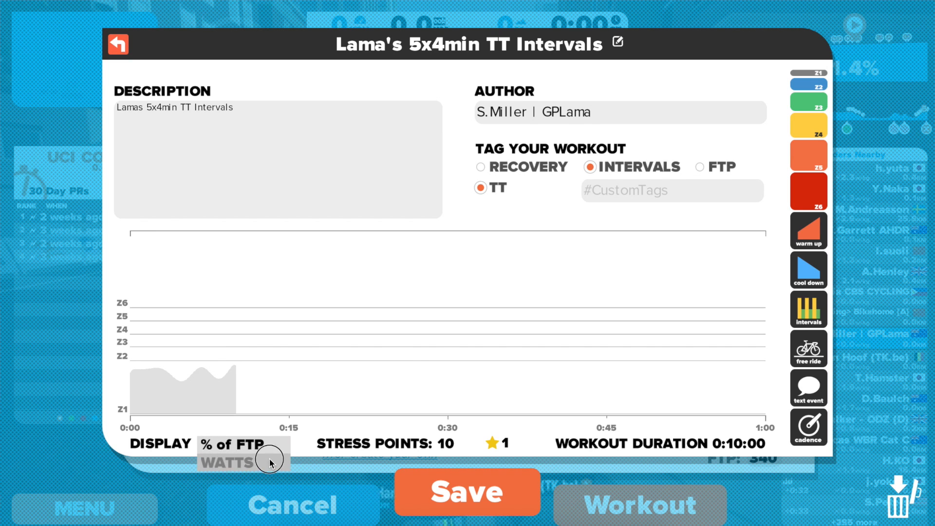
{"action": "left_click", "coordinate": [270, 458]}
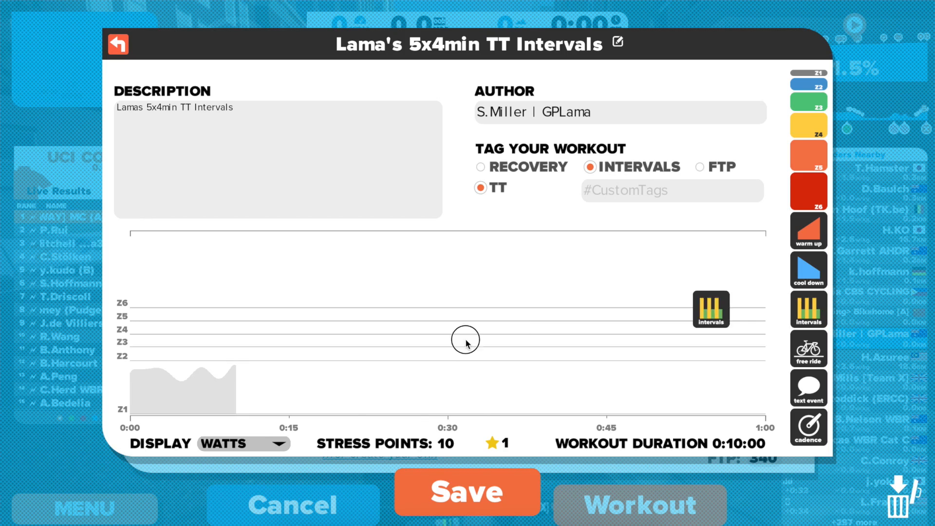
{"action": "left_click_drag", "start_coordinate": [466, 343], "coordinate": [466, 343]}
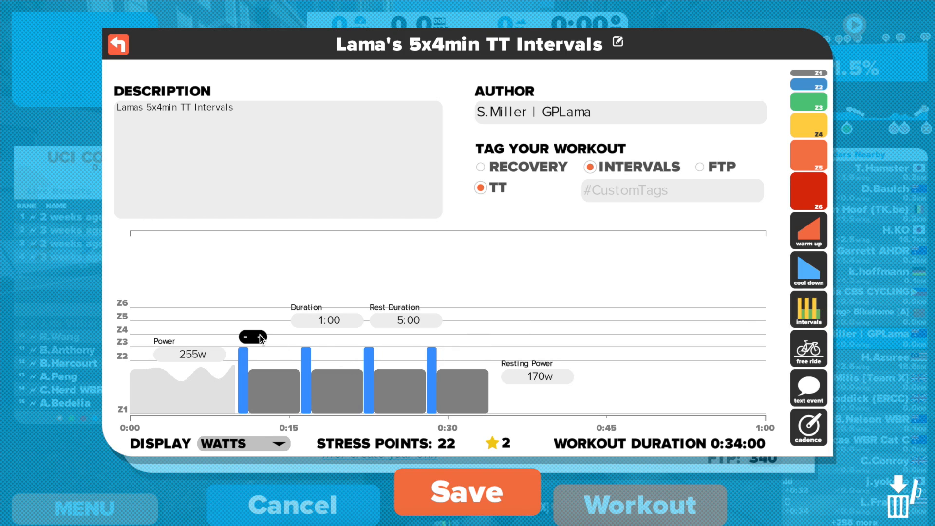
{"action": "left_click_drag", "start_coordinate": [309, 345], "coordinate": [250, 329]}
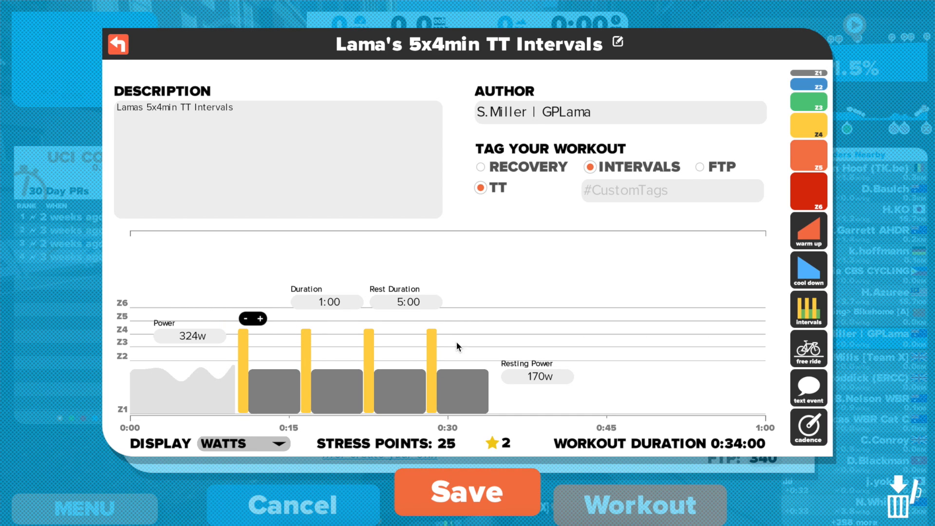
{"action": "left_click_drag", "start_coordinate": [403, 381], "coordinate": [898, 502]}
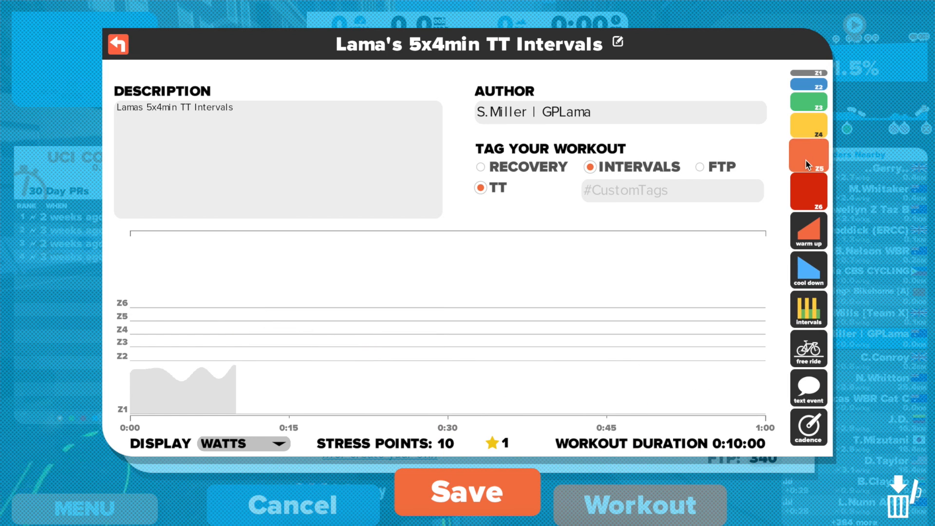
Add a 4:00 interval at 350 W after the free ride block, followed by a 4:00 Z1 recovery block at 170 W.
{"action": "left_click_drag", "start_coordinate": [806, 160], "coordinate": [261, 360]}
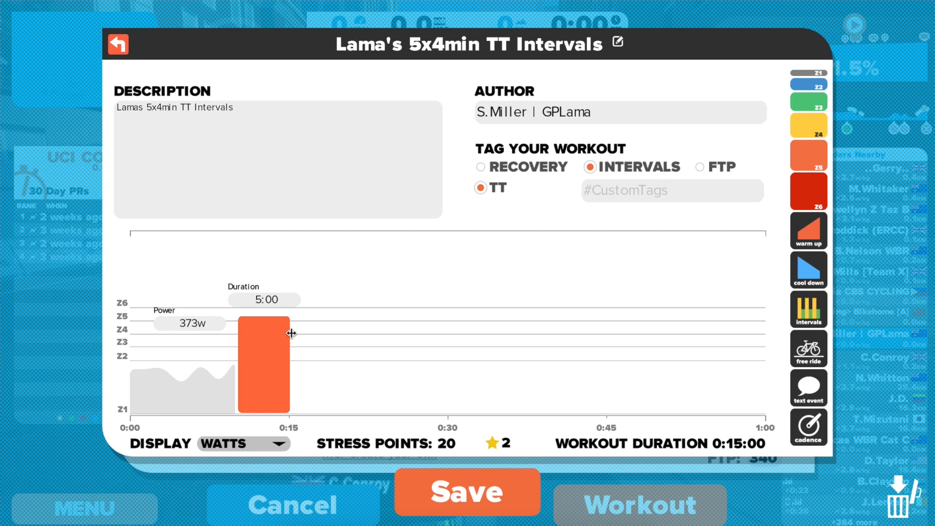
{"action": "left_click_drag", "start_coordinate": [290, 336], "coordinate": [281, 339]}
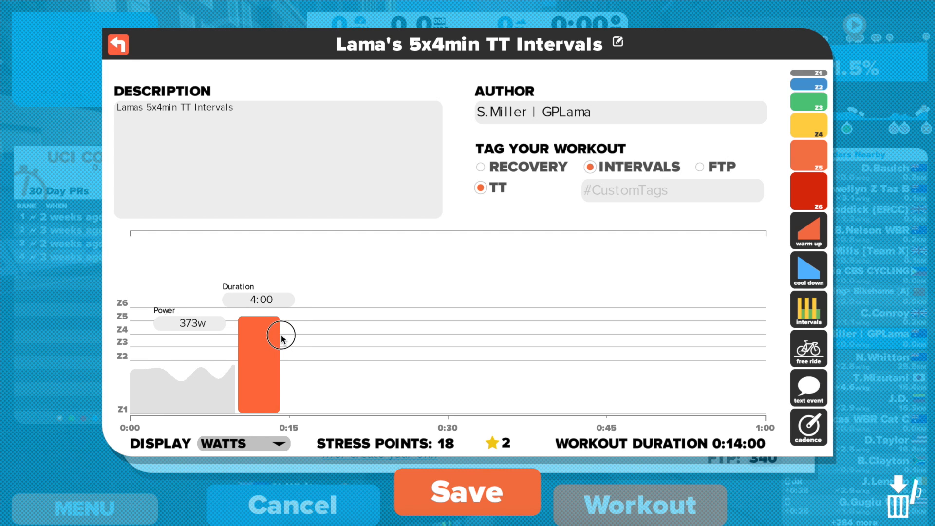
{"action": "left_click_drag", "start_coordinate": [258, 318], "coordinate": [259, 327]}
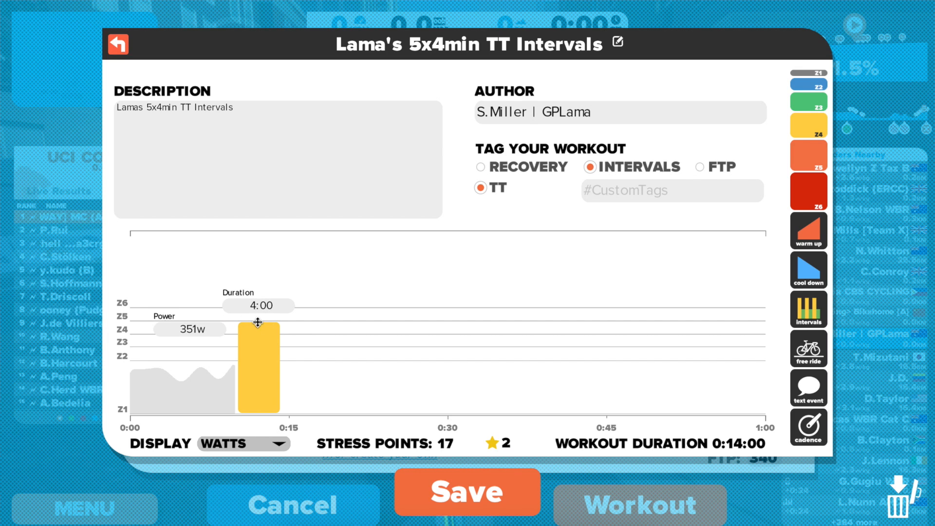
{"action": "left_click_drag", "start_coordinate": [258, 322], "coordinate": [258, 324]}
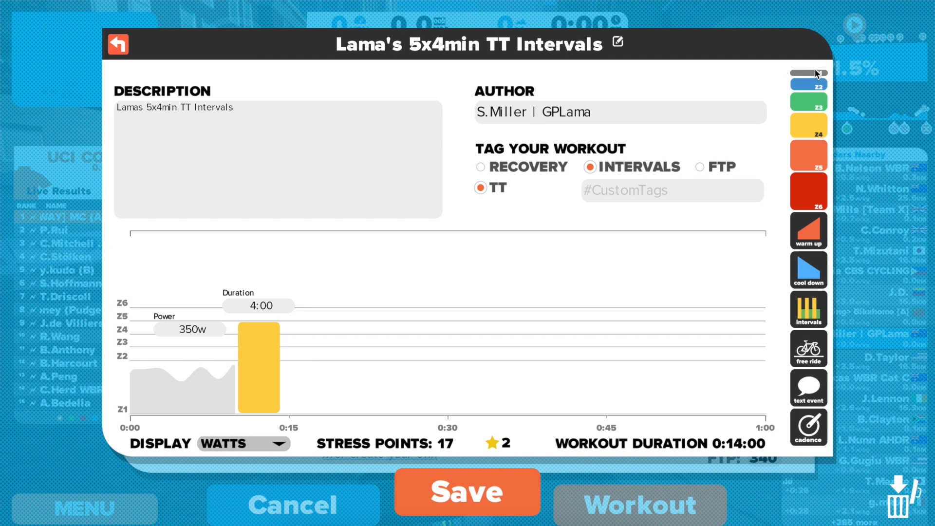
{"action": "left_click", "coordinate": [461, 278]}
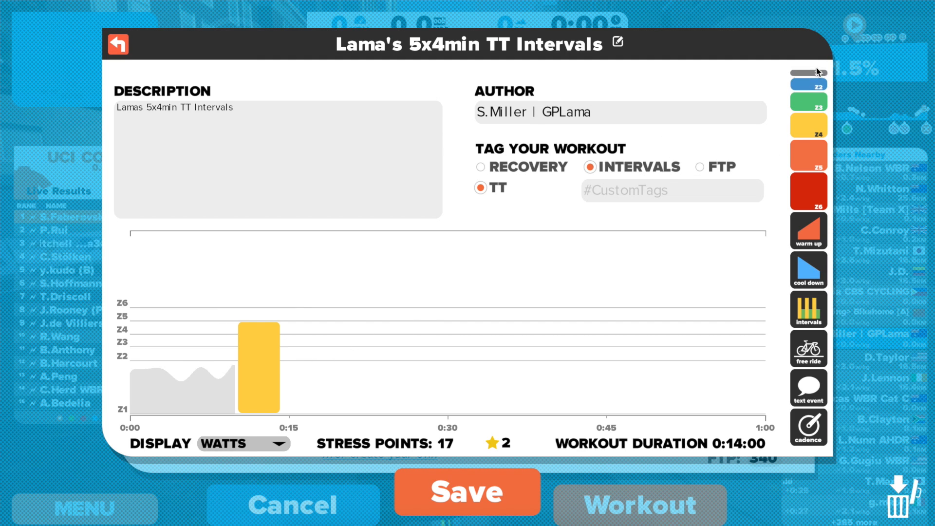
{"action": "left_click_drag", "start_coordinate": [817, 68], "coordinate": [318, 381]}
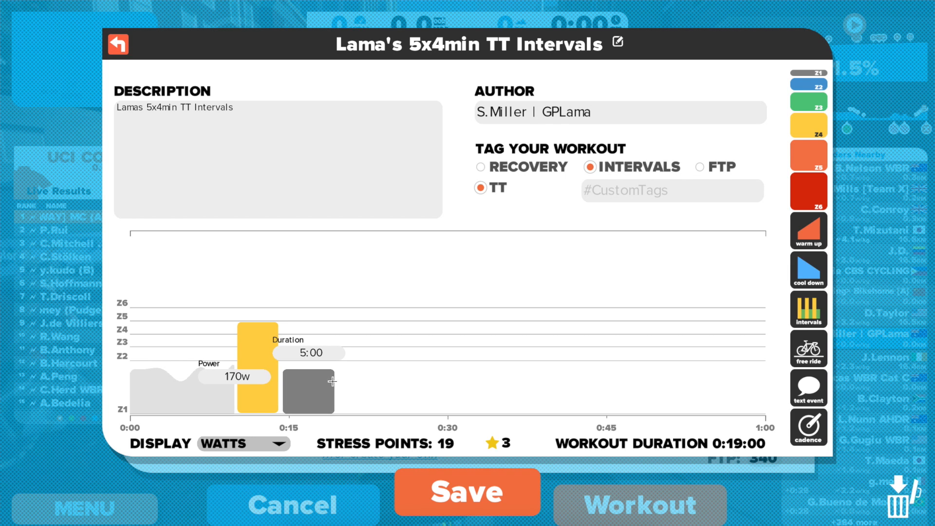
{"action": "left_click_drag", "start_coordinate": [337, 381], "coordinate": [327, 382]}
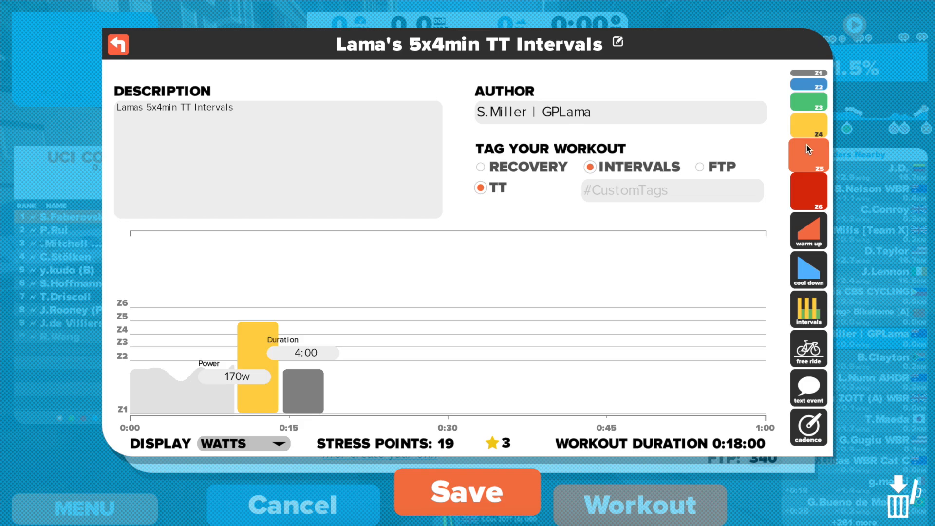
Add a second interval after the recovery block as a Z5 block lasting 4:00 at 360 W.
{"action": "left_click", "coordinate": [807, 149]}
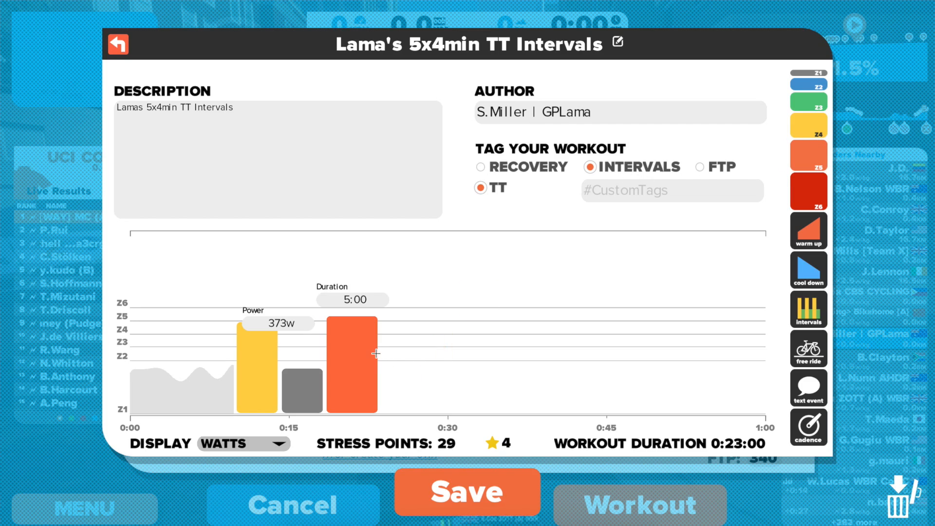
{"action": "left_click_drag", "start_coordinate": [379, 353], "coordinate": [369, 355]}
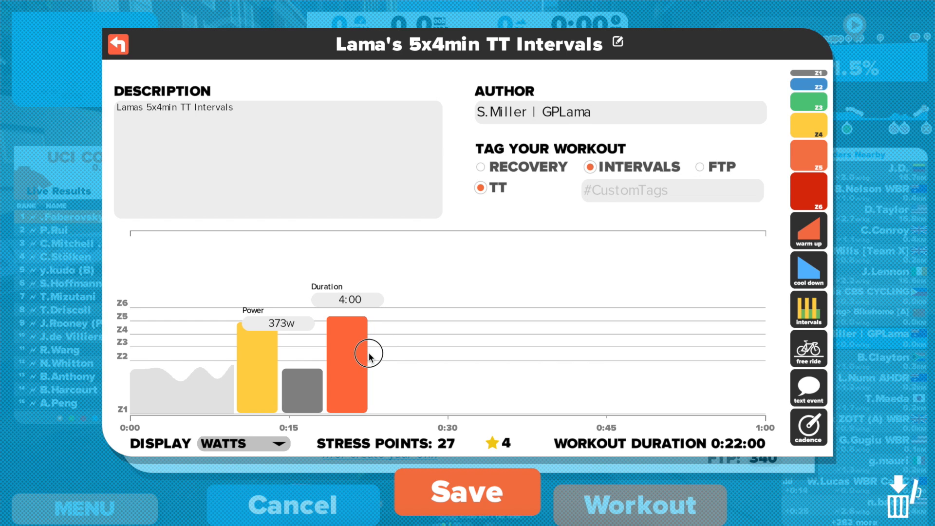
{"action": "left_click_drag", "start_coordinate": [344, 315], "coordinate": [344, 321]}
{"action": "left_click", "coordinate": [343, 319]}
{"action": "left_click_drag", "start_coordinate": [344, 320], "coordinate": [344, 320]}
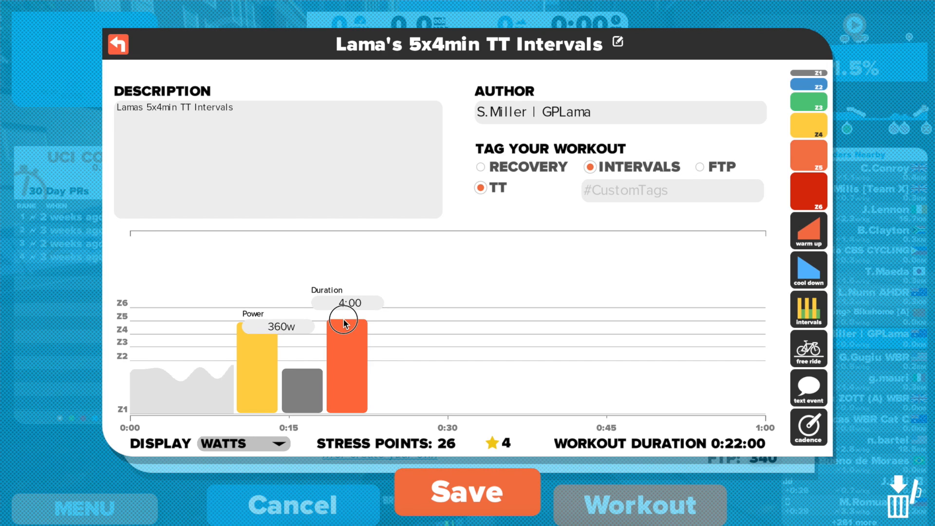
{"action": "left_click", "coordinate": [259, 348]}
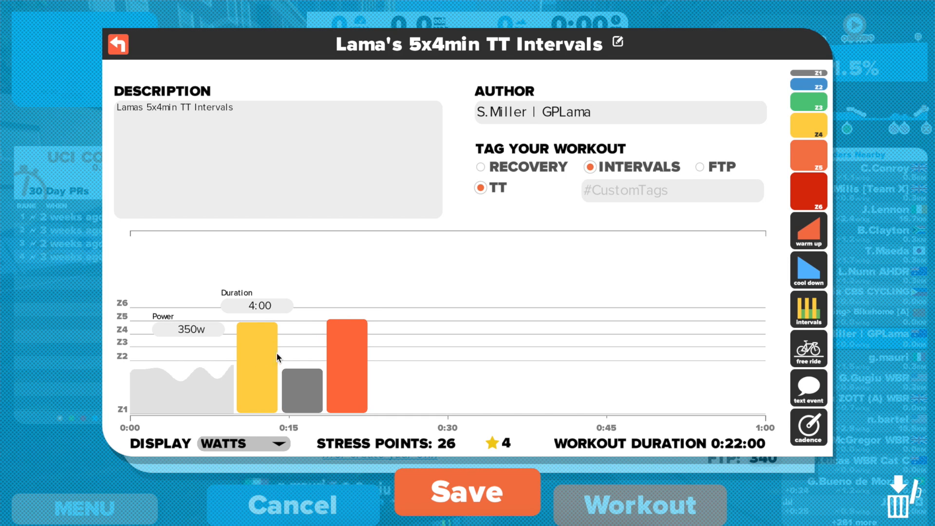
{"action": "left_click", "coordinate": [311, 383]}
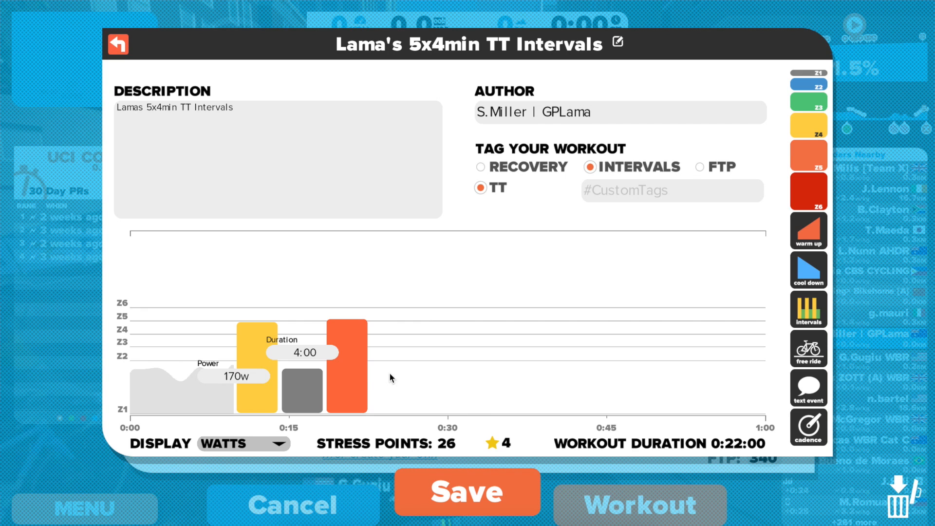
{"action": "left_click", "coordinate": [361, 378]}
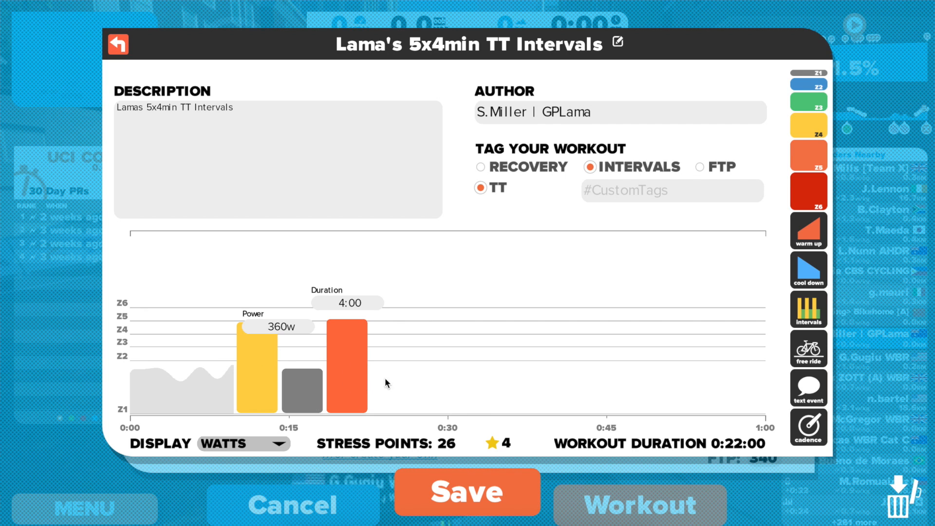
Add a 4:00 Z1 recovery block at 170 W after the 360 W interval.
{"action": "left_click_drag", "start_coordinate": [808, 75], "coordinate": [357, 441]}
{"action": "left_click_drag", "start_coordinate": [391, 390], "coordinate": [418, 388]}
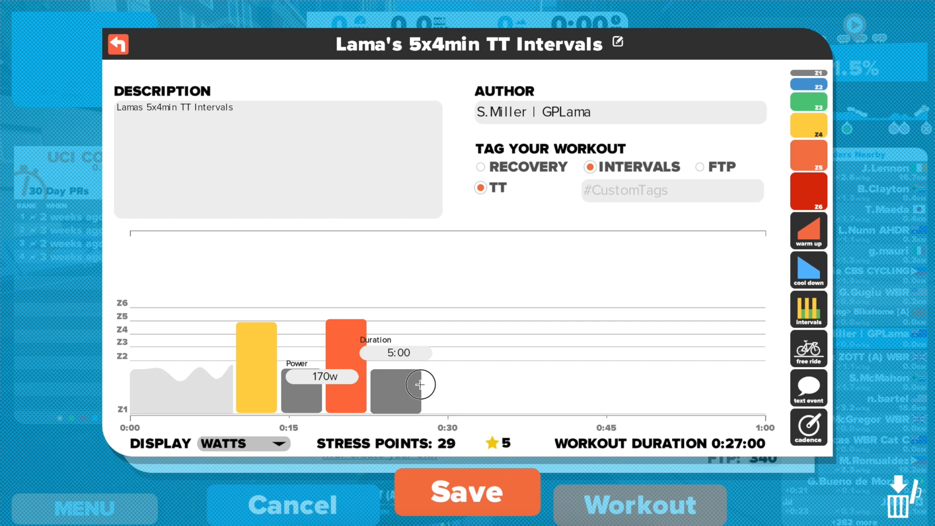
{"action": "left_click_drag", "start_coordinate": [423, 385], "coordinate": [414, 384]}
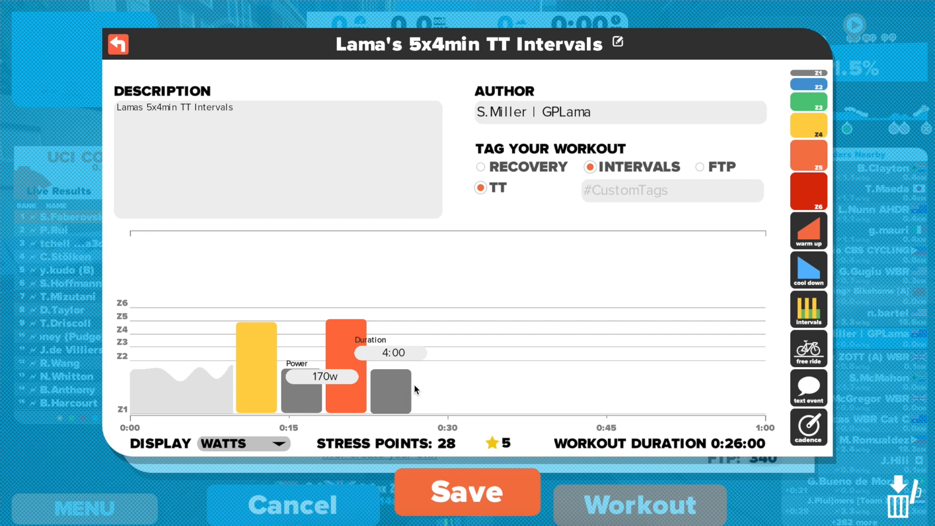
Add a third interval as a 4:00 Z5 block at 370 W, followed by a 4:00 Z1 recovery block at 170 W.
{"action": "left_click_drag", "start_coordinate": [802, 157], "coordinate": [457, 353]}
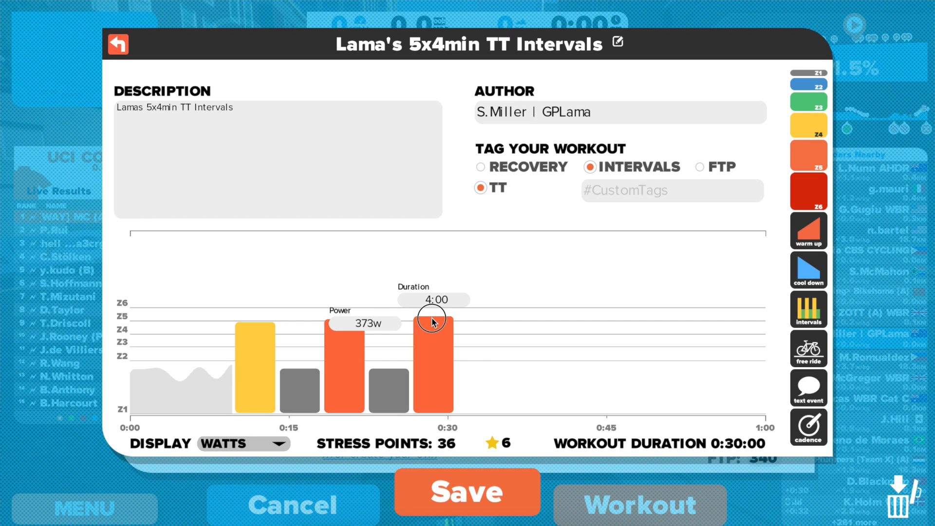
{"action": "left_click_drag", "start_coordinate": [432, 322], "coordinate": [432, 318]}
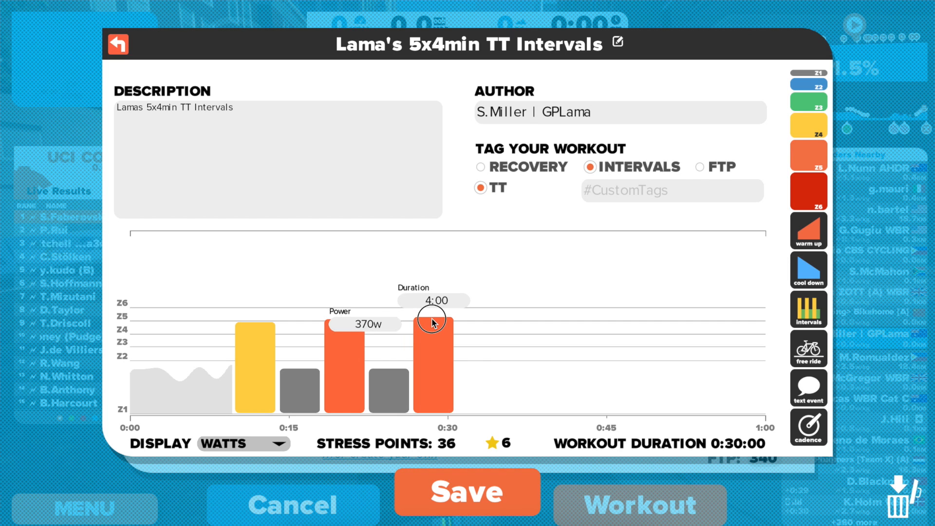
{"action": "left_click", "coordinate": [808, 78]}
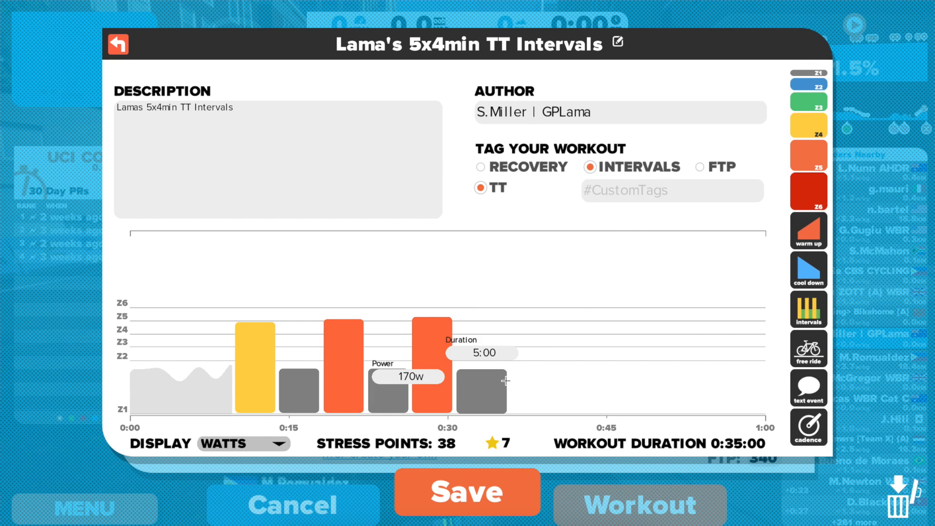
{"action": "mouse_move", "coordinate": [504, 382]}
{"action": "left_mouse_down"}
{"action": "mouse_move", "coordinate": [495, 380]}
{"action": "mouse_move", "coordinate": [503, 381]}
{"action": "left_mouse_up"}
Add a fourth 4:00 Z5 interval slightly more powerful than the third, followed by a 4:00 Z1 recovery block.
{"action": "left_click_drag", "start_coordinate": [809, 157], "coordinate": [511, 363]}
{"action": "mouse_move", "coordinate": [530, 317]}
{"action": "left_mouse_down"}
{"action": "mouse_move", "coordinate": [545, 316]}
{"action": "mouse_move", "coordinate": [542, 331]}
{"action": "left_mouse_up"}
{"action": "left_click_drag", "start_coordinate": [809, 73], "coordinate": [580, 382]}
Add the fifth interval as a Z5 block lasting 4:00 at 390 W after the last recovery block.
{"action": "left_click_drag", "start_coordinate": [808, 157], "coordinate": [633, 381]}
{"action": "left_click_drag", "start_coordinate": [615, 317], "coordinate": [615, 312]}
{"action": "left_click_drag", "start_coordinate": [632, 351], "coordinate": [627, 358]}
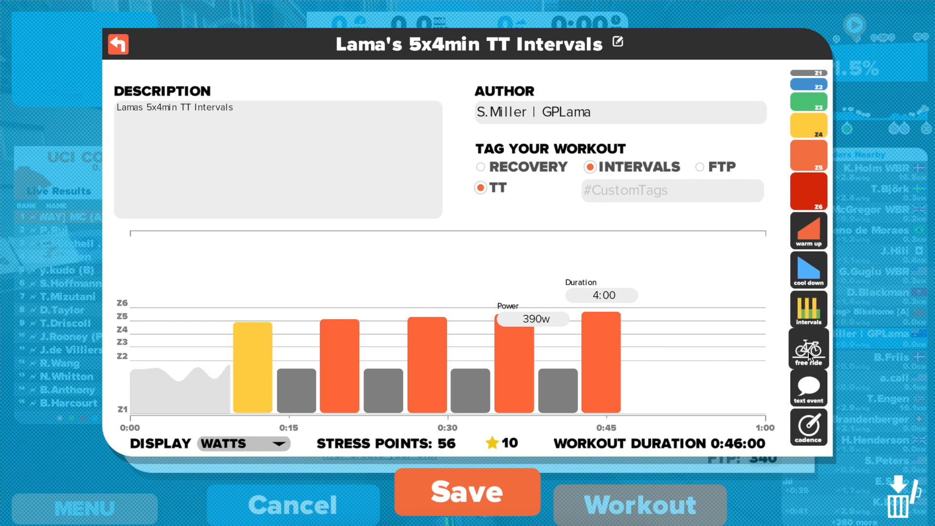
Check the power targets of the intervals and append a 10:00 free ride block after the fifth interval.
{"action": "left_click", "coordinate": [261, 356]}
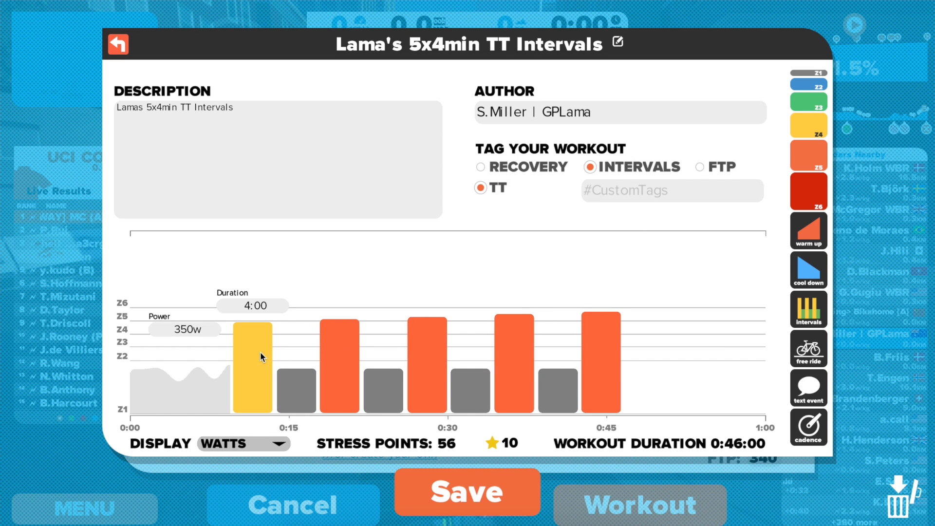
{"action": "left_click", "coordinate": [333, 347]}
{"action": "left_click", "coordinate": [423, 350]}
{"action": "left_click", "coordinate": [533, 356]}
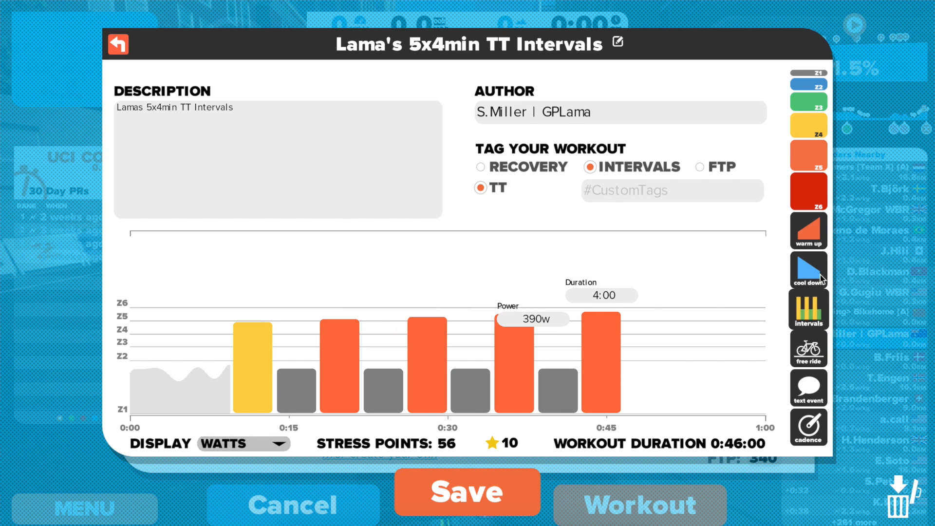
{"action": "left_click_drag", "start_coordinate": [808, 348], "coordinate": [618, 377]}
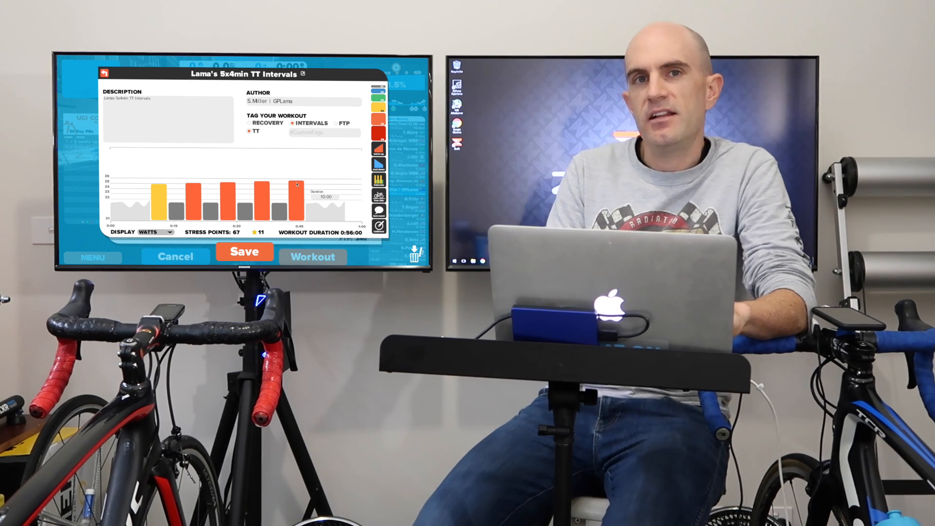
Examine the power and duration of the interval and recovery blocks in sequence.
{"action": "left_click", "coordinate": [164, 200]}
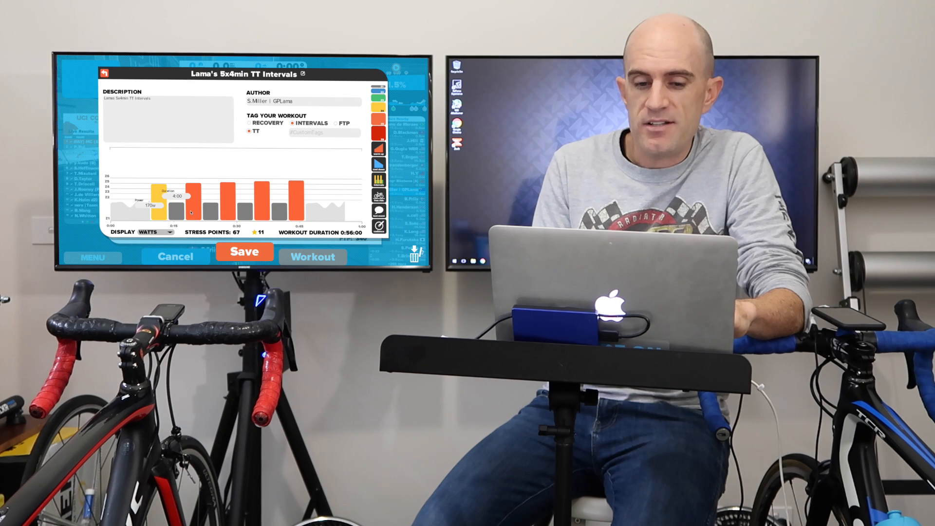
{"action": "left_click", "coordinate": [191, 213]}
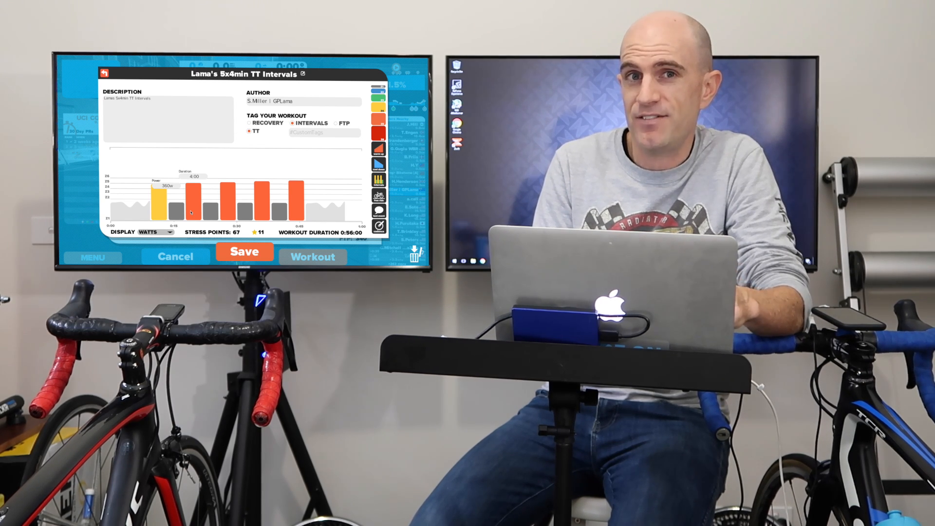
{"action": "left_click", "coordinate": [209, 214]}
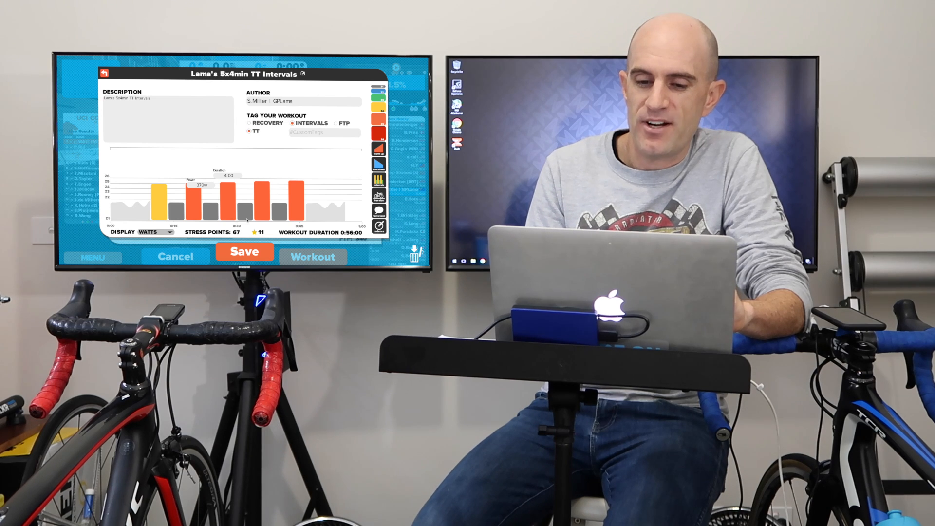
{"action": "left_click", "coordinate": [263, 214]}
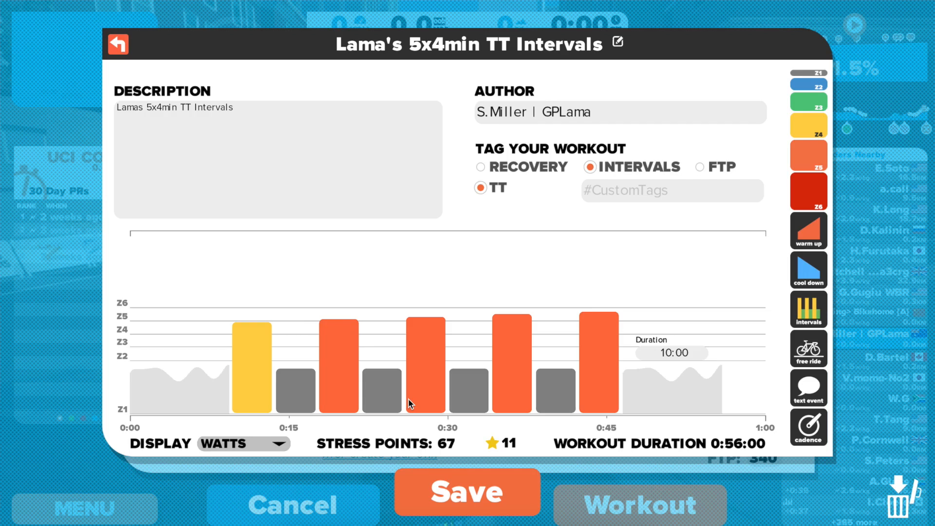
Set the workout graph's display unit to % of FTP and examine each interval's relative power.
{"action": "left_click", "coordinate": [273, 443]}
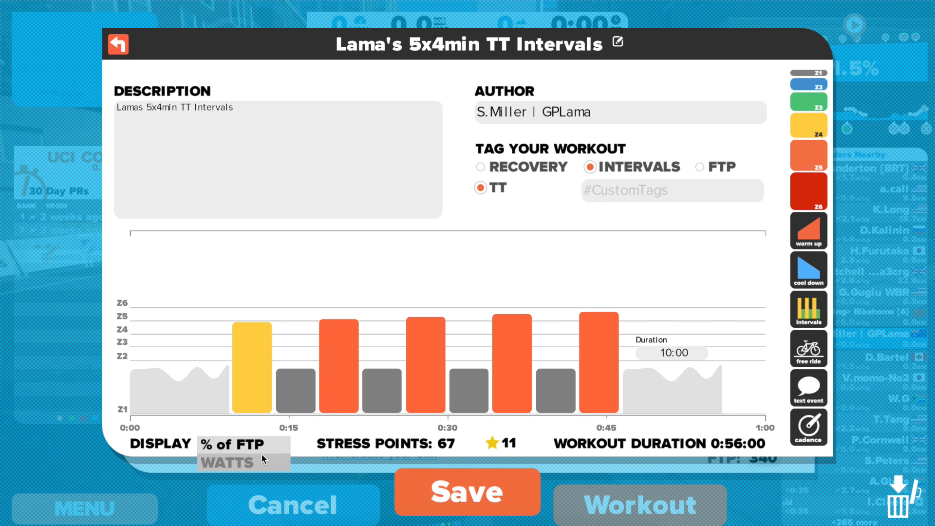
{"action": "left_click", "coordinate": [261, 448]}
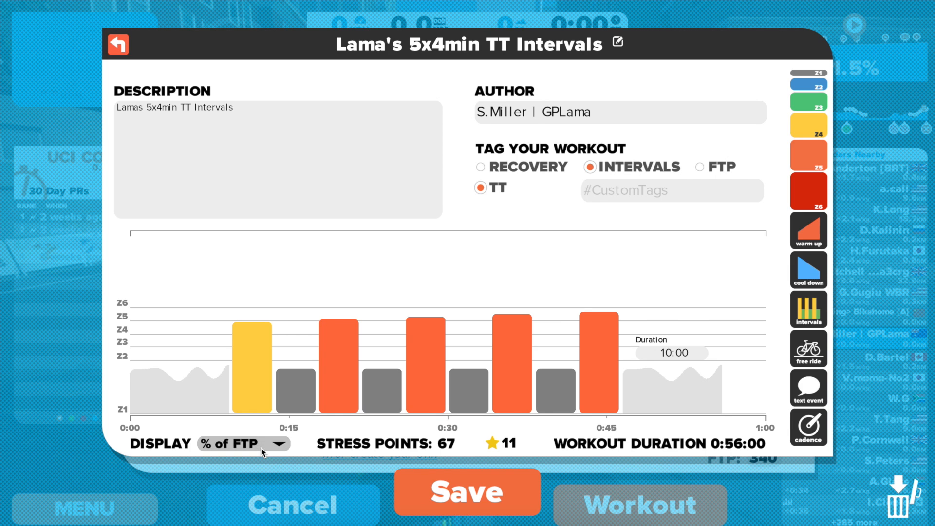
{"action": "left_click", "coordinate": [253, 377]}
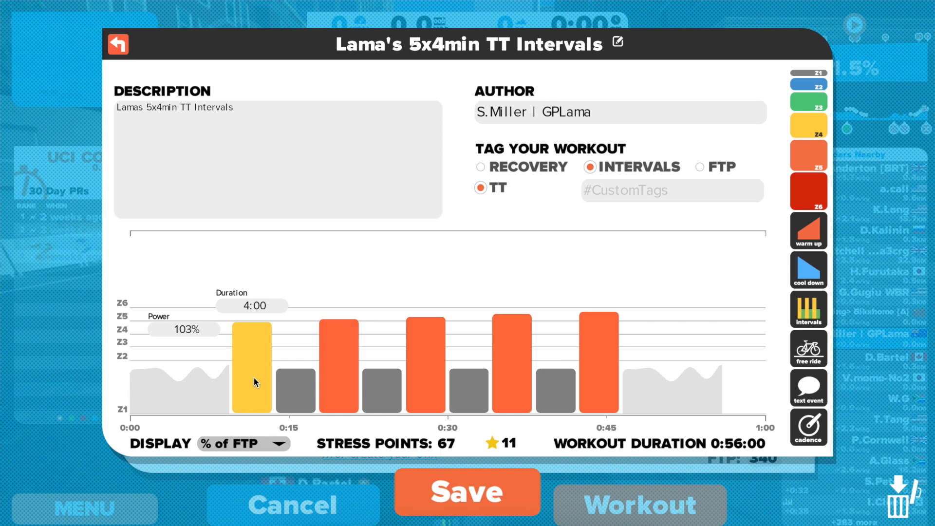
{"action": "left_click", "coordinate": [338, 384]}
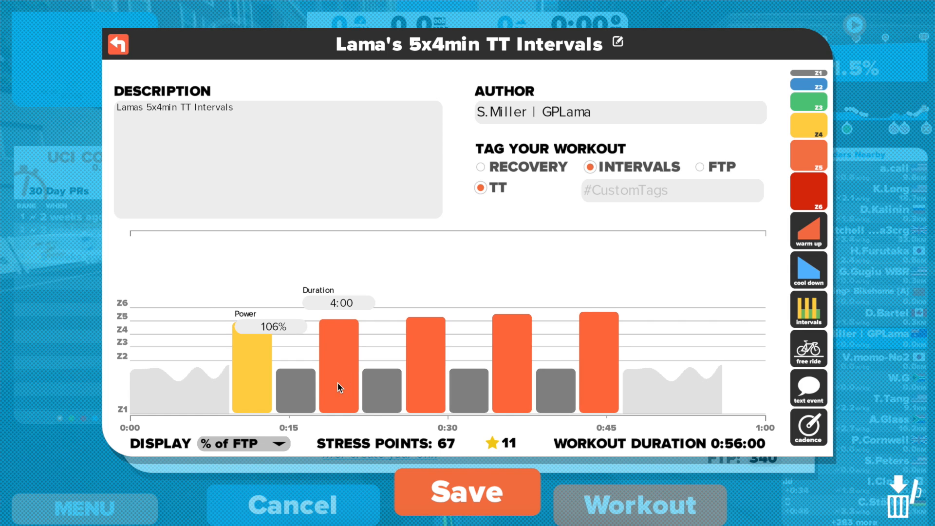
{"action": "left_click", "coordinate": [424, 388]}
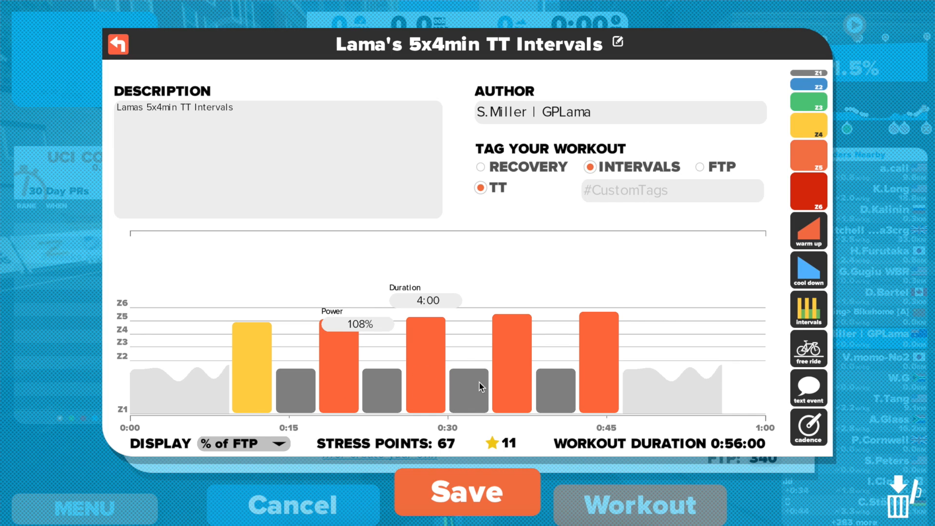
{"action": "left_click", "coordinate": [517, 388]}
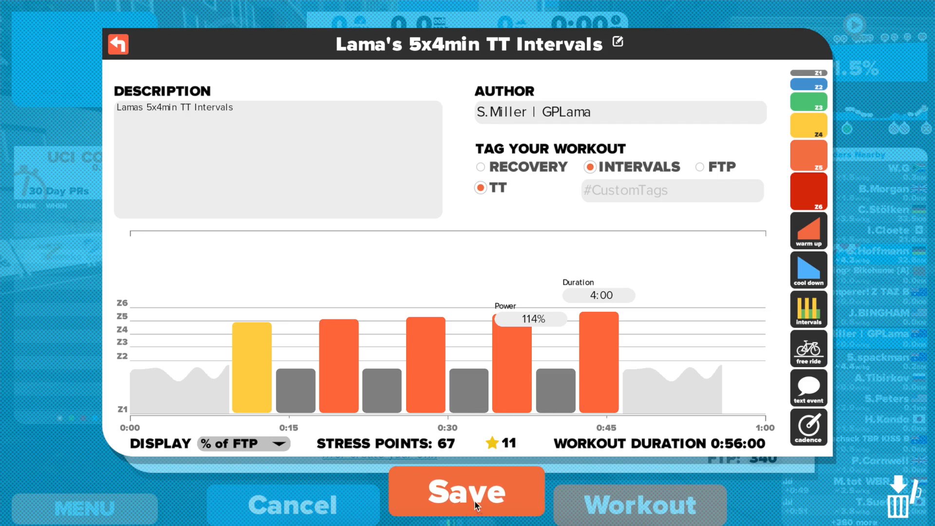
Save the custom workout and start riding Lama's 5x4min TT Intervals.
{"action": "left_click", "coordinate": [477, 507]}
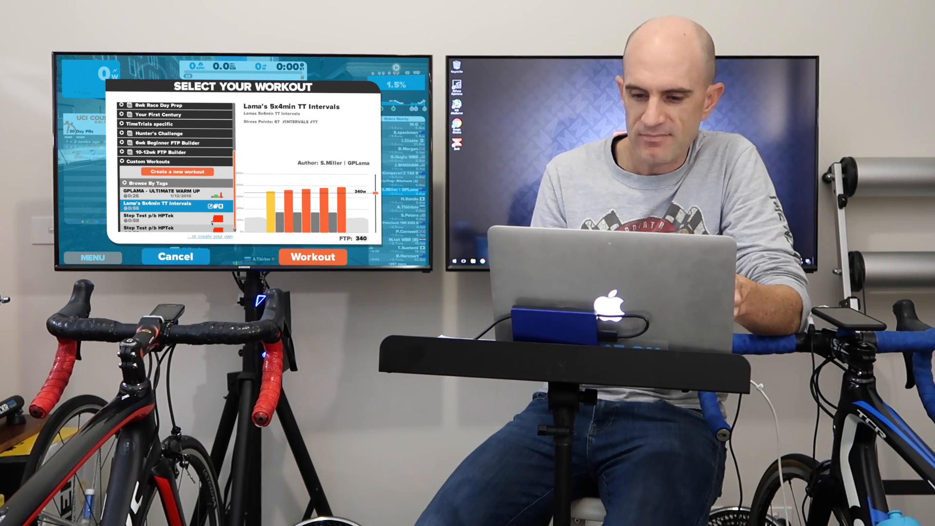
{"action": "left_click", "coordinate": [304, 256]}
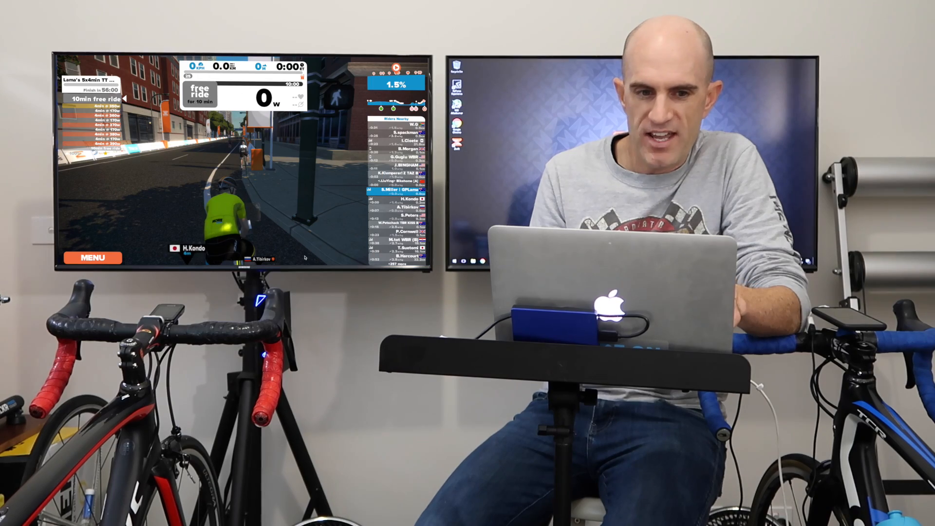